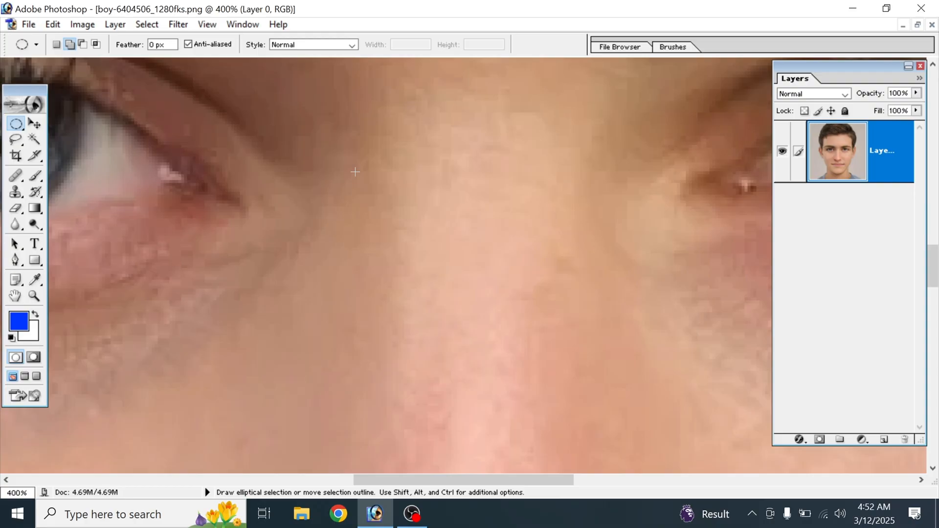
Add two new empty layers above the portrait and make Layer 1 the active layer.
key("space")
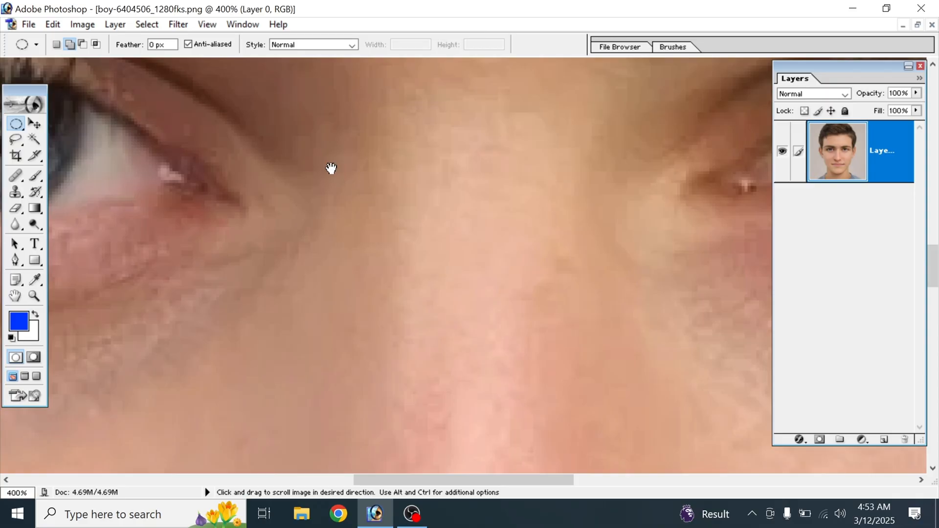
left_click_drag(329, 167, 593, 195)
left_click_drag(181, 183, 291, 279)
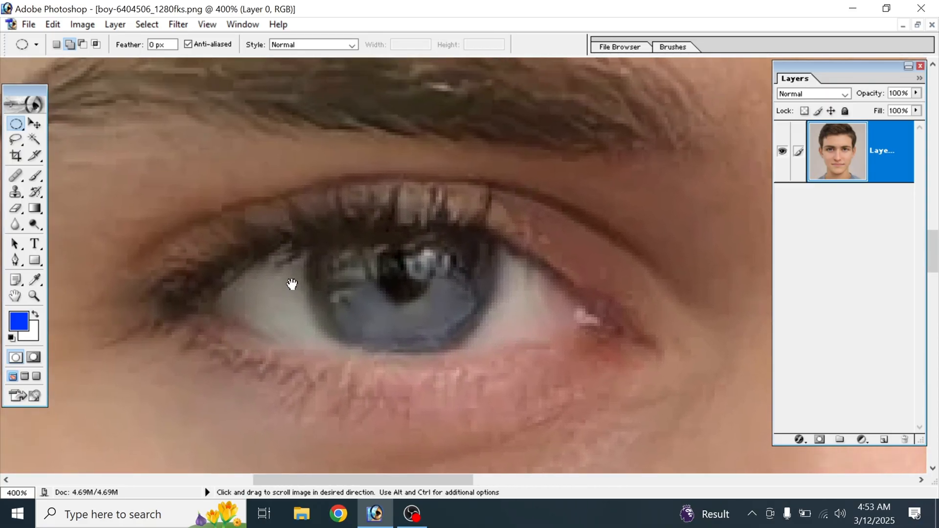
left_click_drag(325, 251, 314, 268)
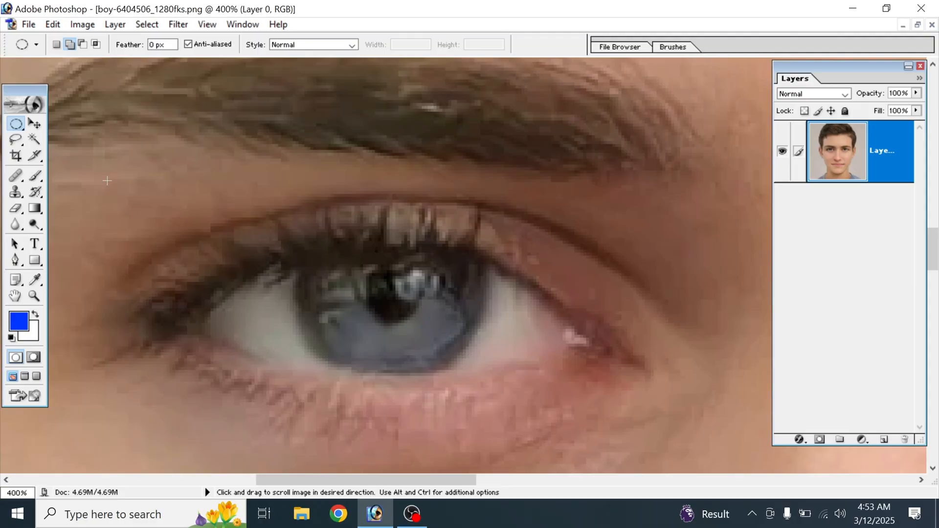
left_click(22, 129)
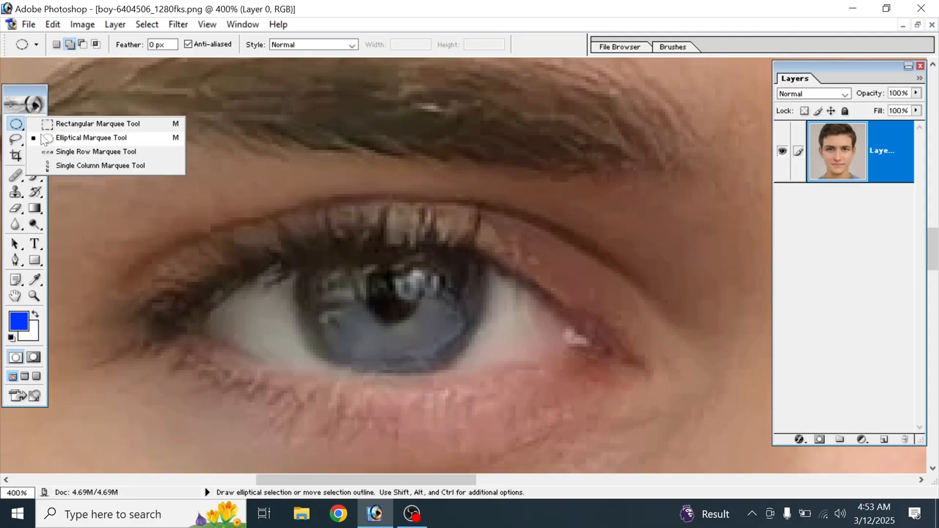
left_click(67, 138)
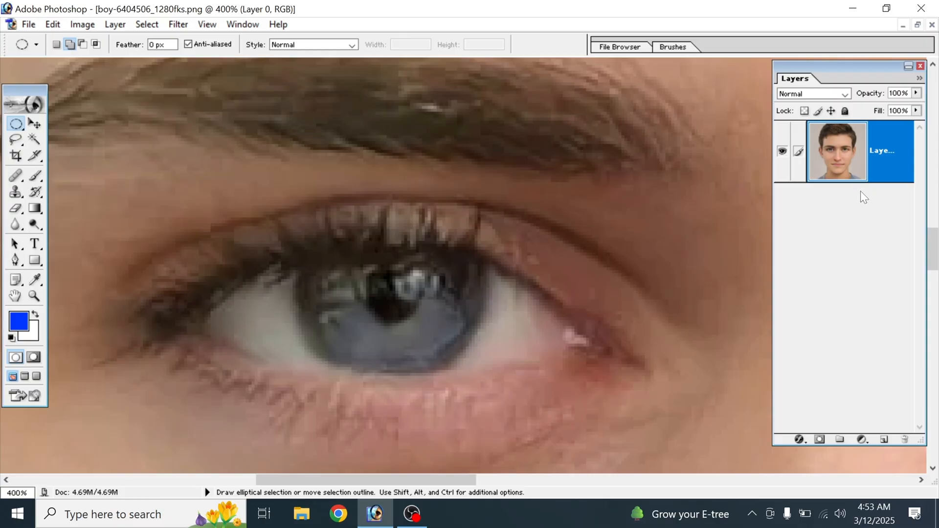
left_click(885, 439)
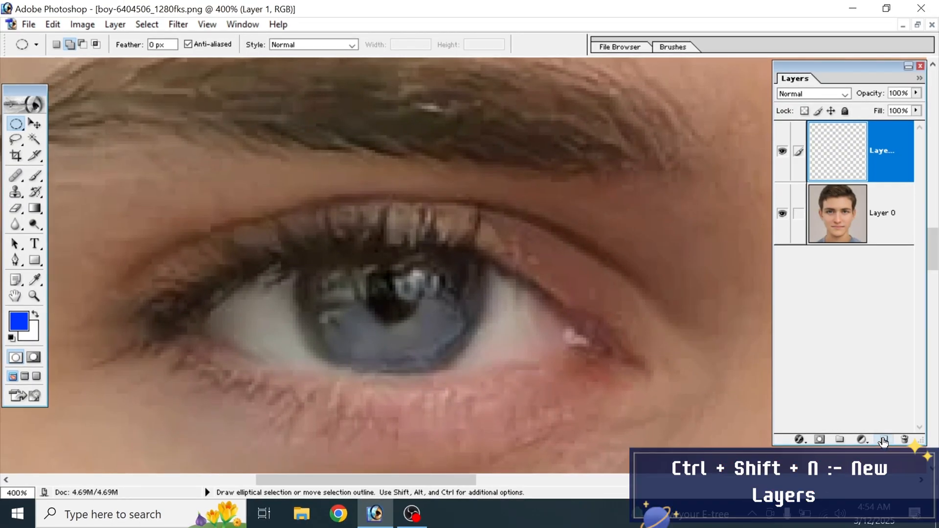
left_click(883, 440)
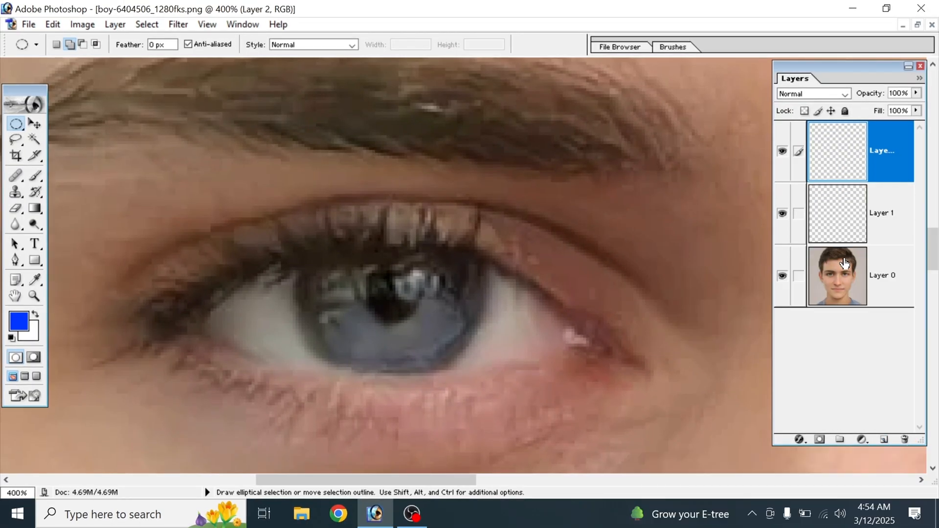
left_click(841, 219)
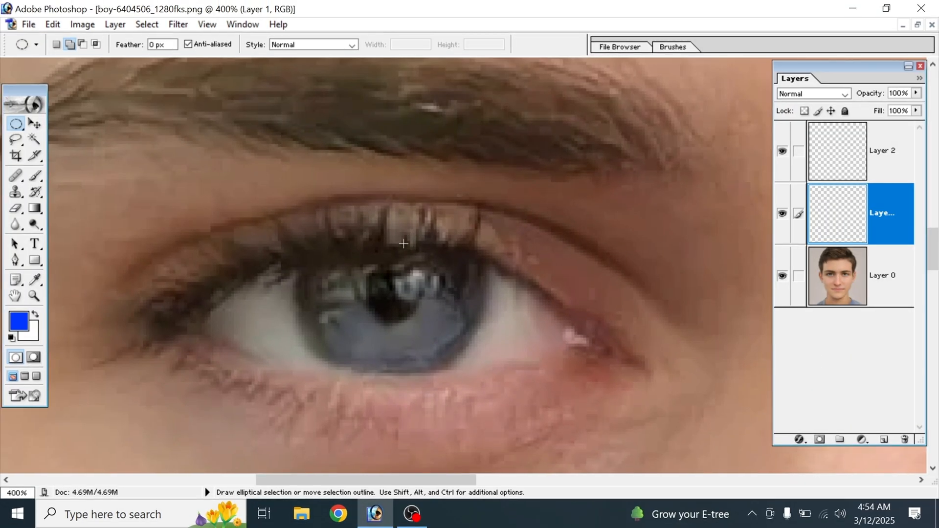
left_click(15, 124)
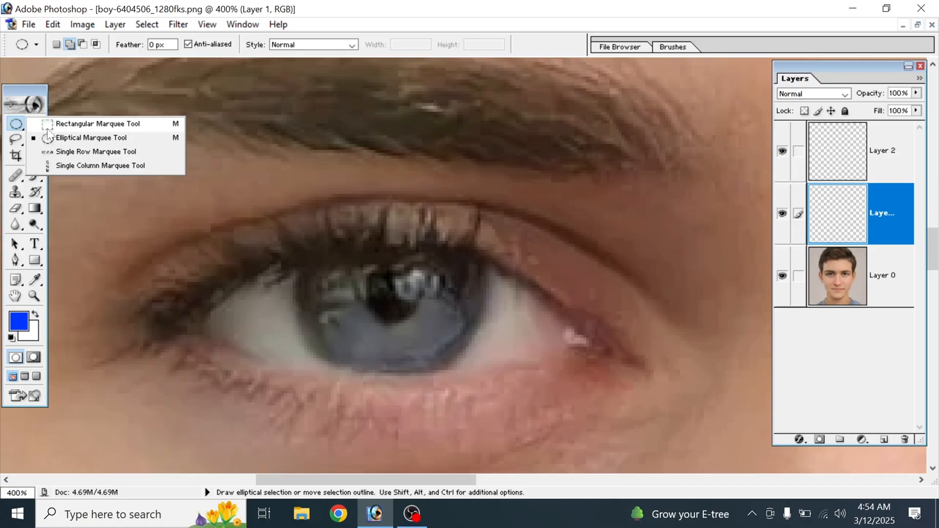
left_click(78, 125)
left_click_drag(297, 235, 470, 374)
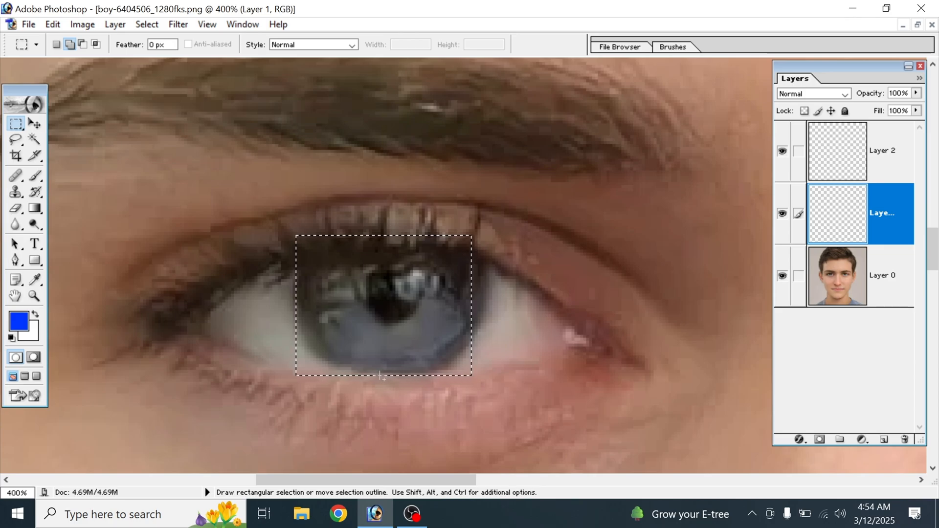
right_click(327, 293)
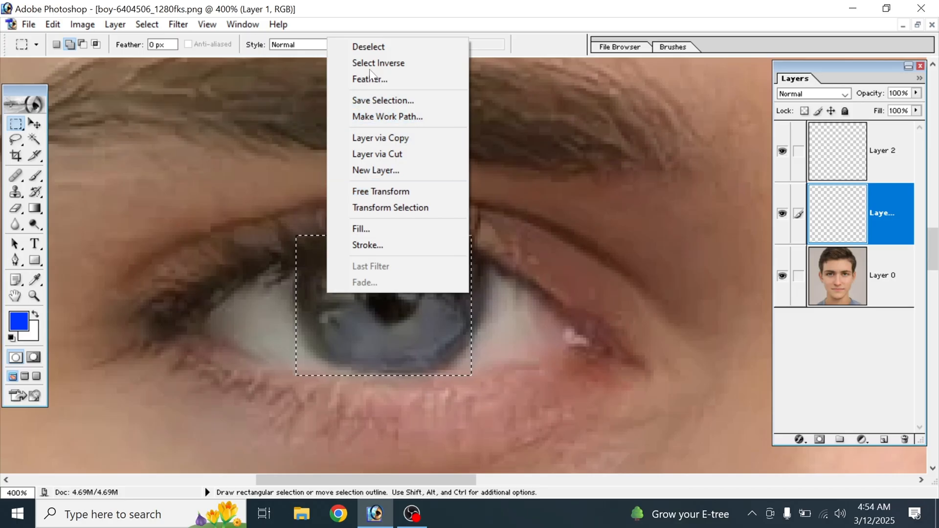
left_click(365, 40)
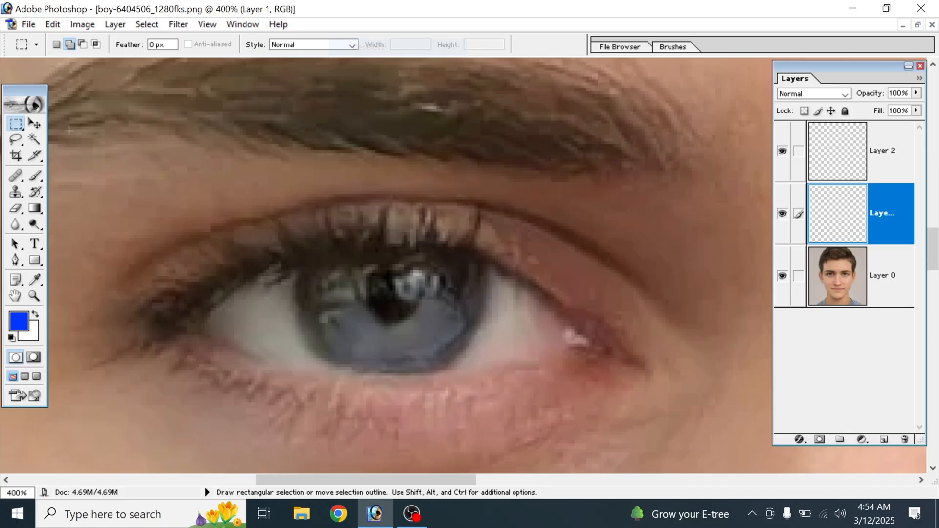
Select the iris of the eye on the image's left side with the Elliptical Marquee tool.
left_click(16, 124)
left_click(88, 137)
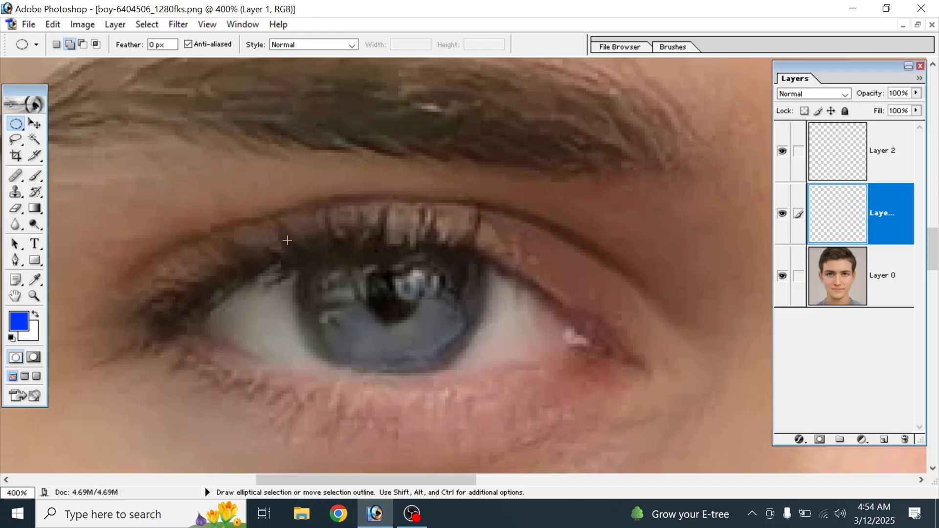
left_click_drag(287, 240, 309, 267)
left_click_drag(397, 334, 431, 345)
left_click_drag(493, 374, 487, 374)
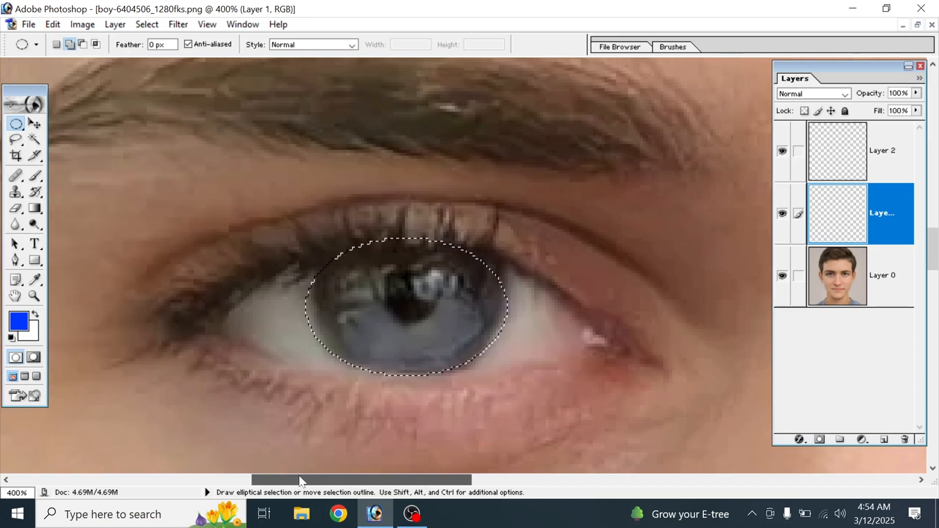
Add the iris of the other eye to the selection with an elliptical marquee.
left_click_drag(303, 477, 306, 475)
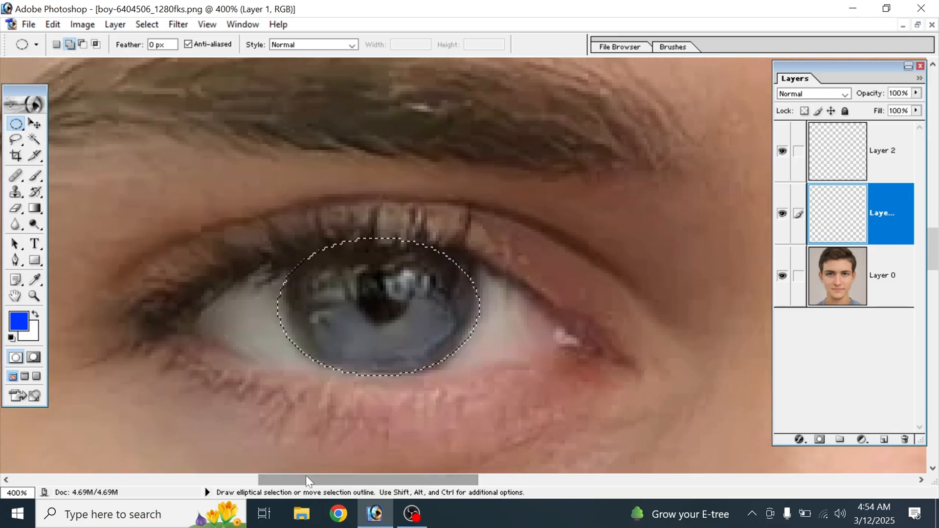
key("space")
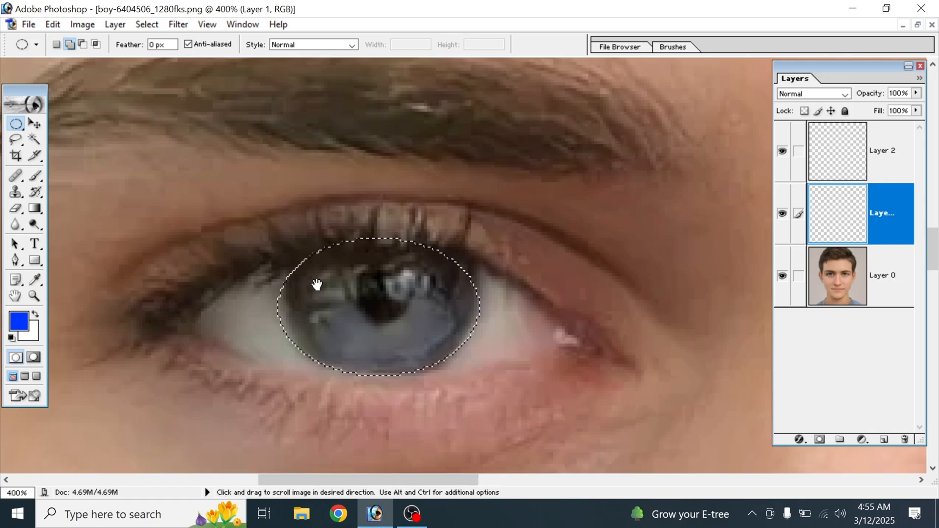
left_click_drag(672, 321, 222, 306)
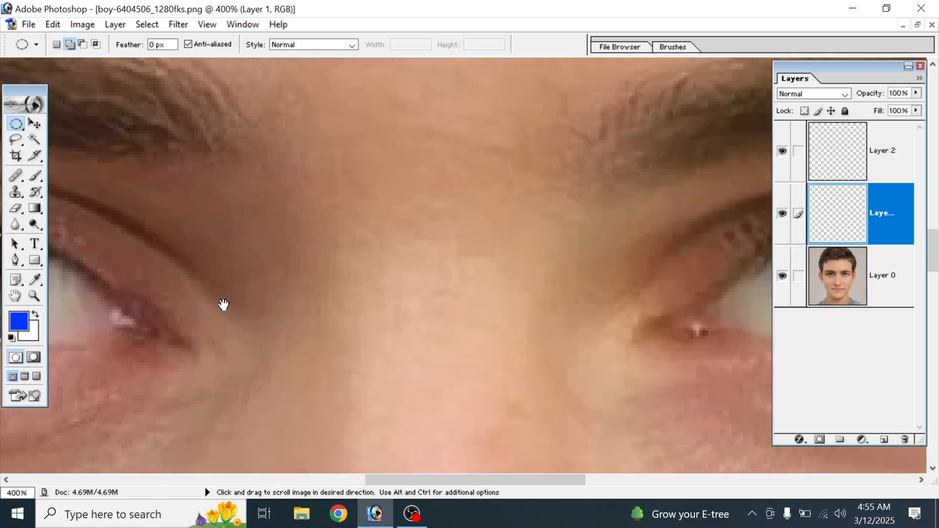
left_click_drag(727, 317, 274, 319)
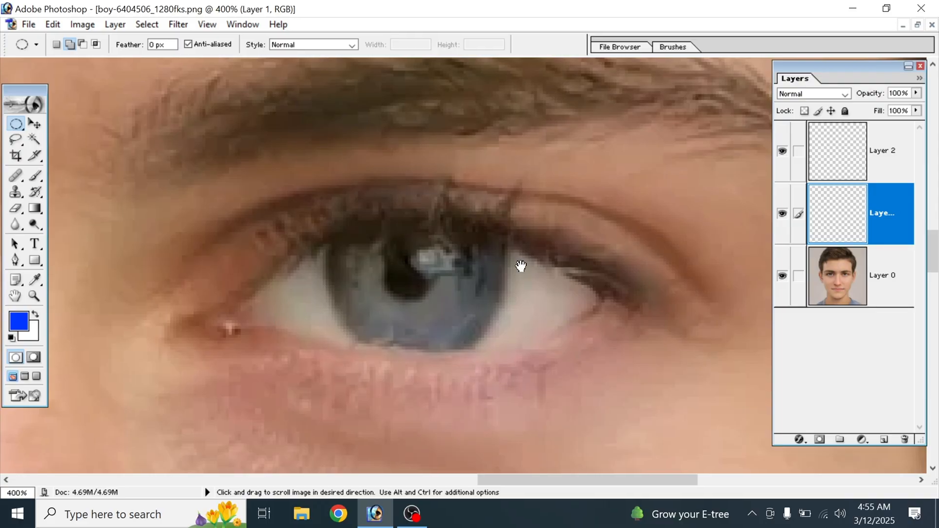
left_click_drag(520, 266, 522, 287)
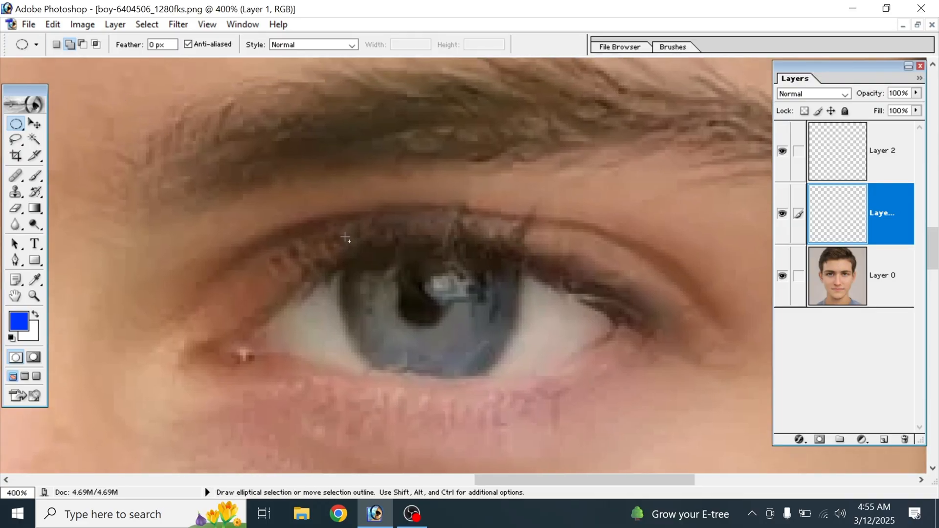
left_click_drag(345, 238, 365, 268)
Subtract a rectangular area from the top of the second eye's iris selection, along the upper eyelid.
left_click(81, 45)
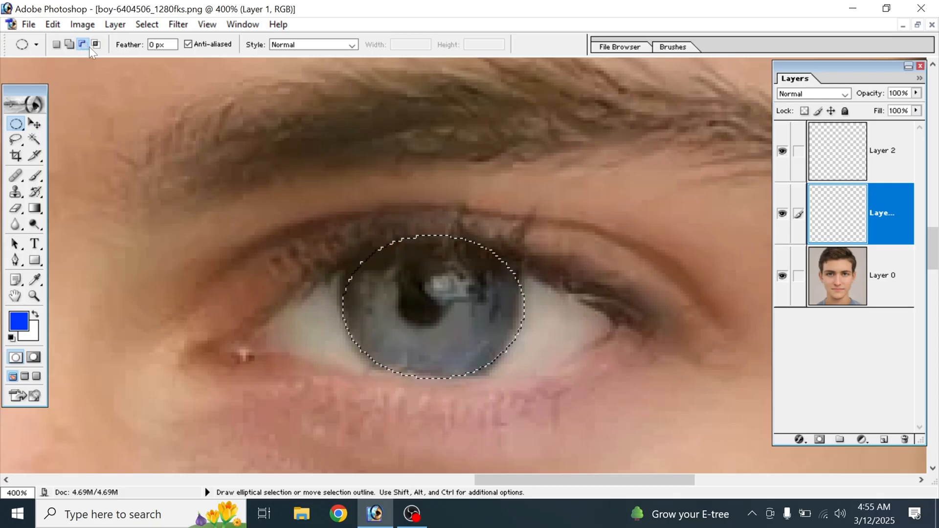
left_click_drag(21, 122, 50, 125)
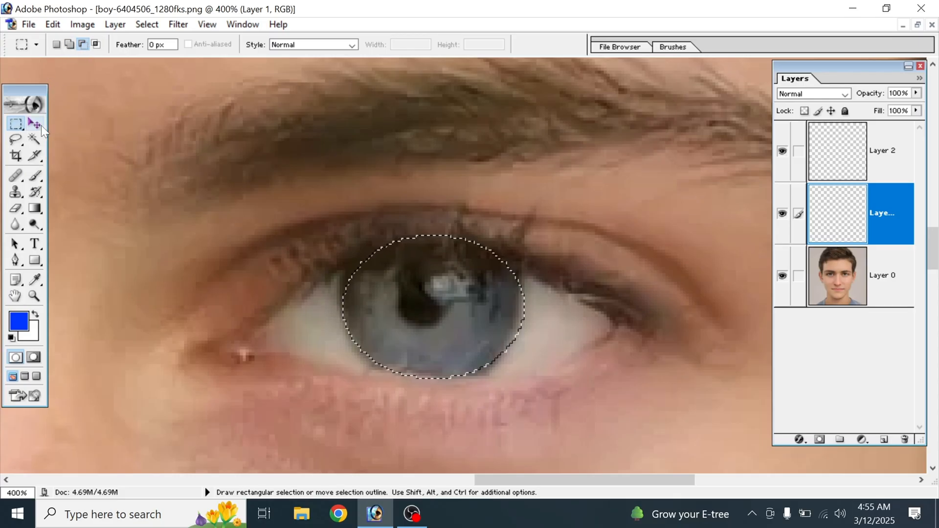
left_click_drag(210, 145, 545, 252)
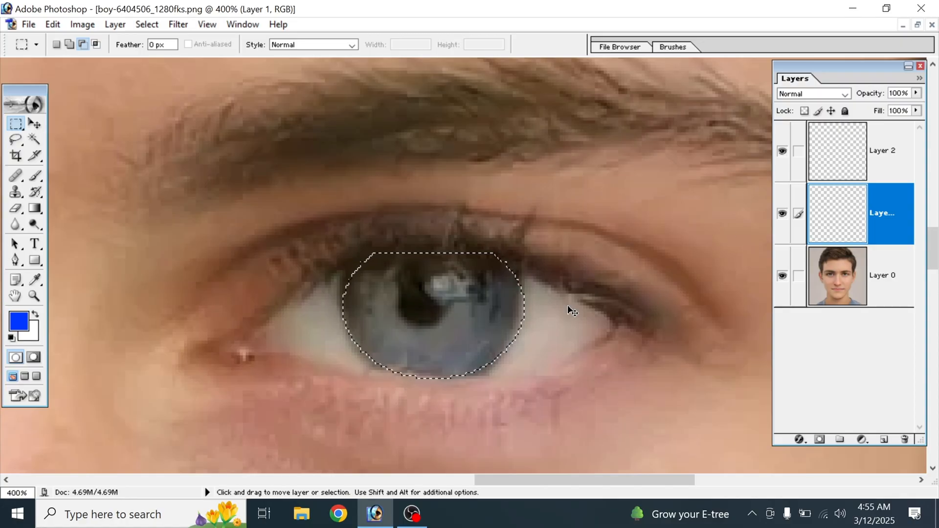
Shift the foreground colour to a slightly deeper blue and fill the selected irises with it on Layer 1.
key("ctrl+0")
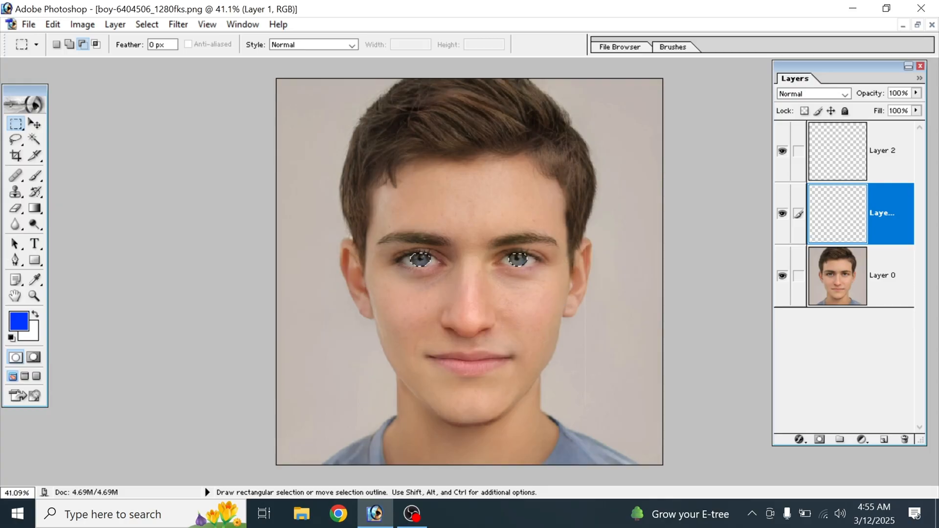
left_click(18, 321)
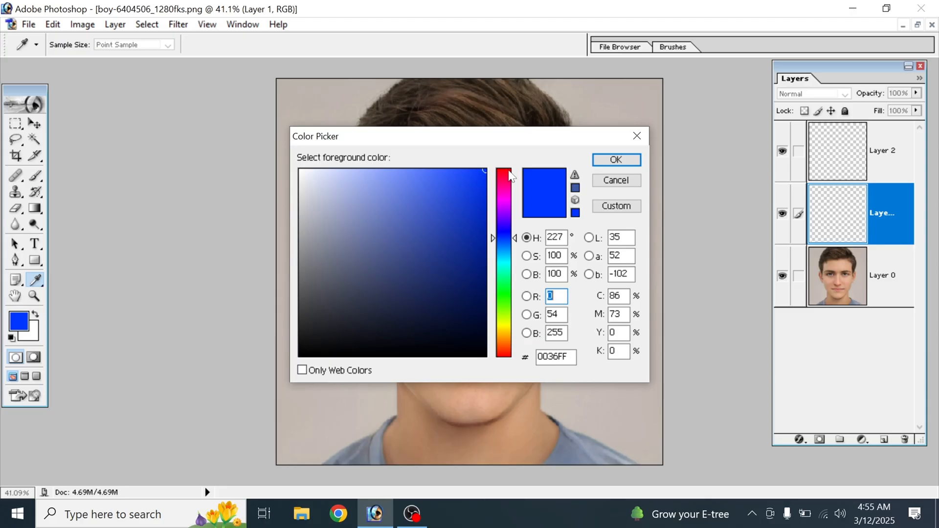
left_click_drag(500, 233, 503, 236)
left_click(616, 160)
key("m")
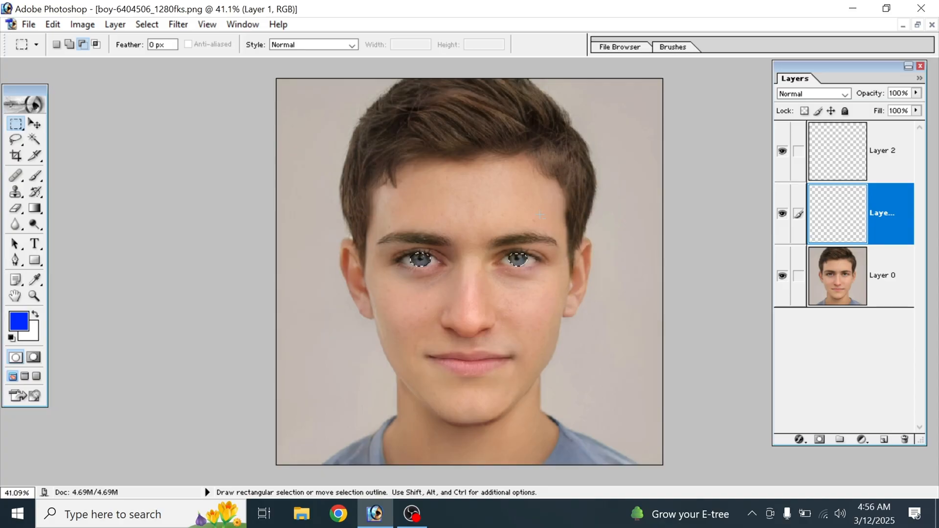
key("alt")
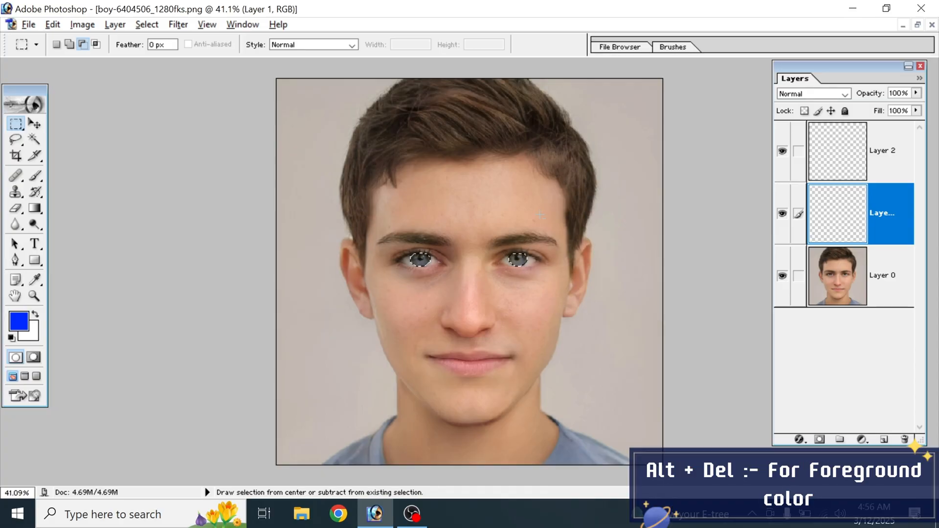
key("alt+Delete")
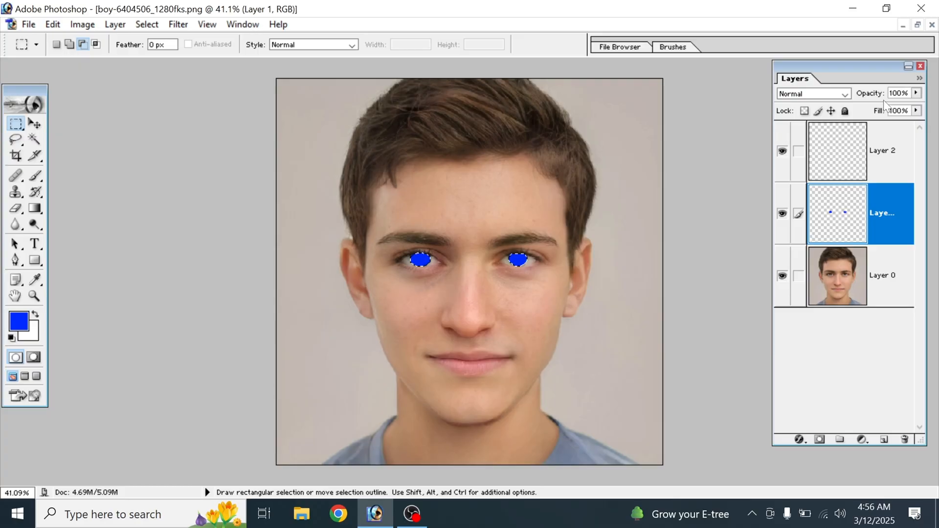
Lower the opacity of the blue iris layer to 26% and deselect the irises.
left_click(916, 93)
left_click_drag(912, 109, 861, 107)
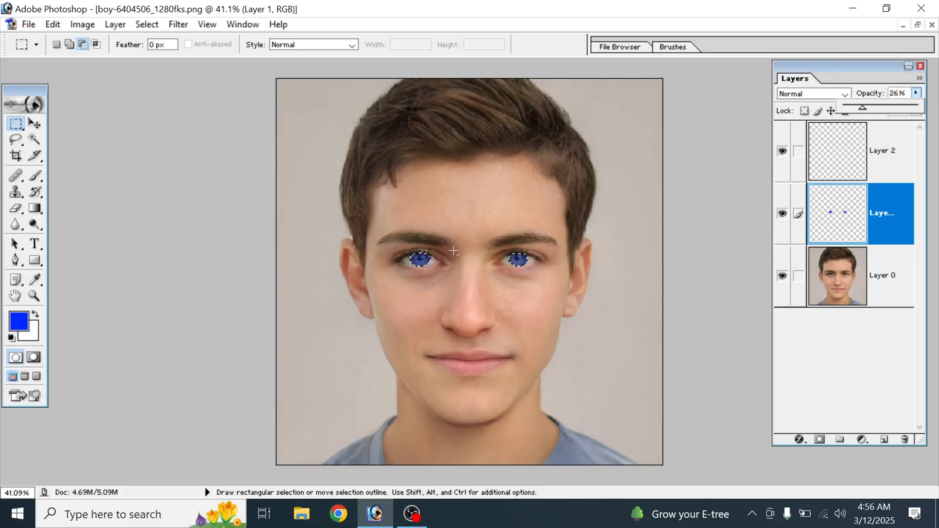
right_click(419, 262)
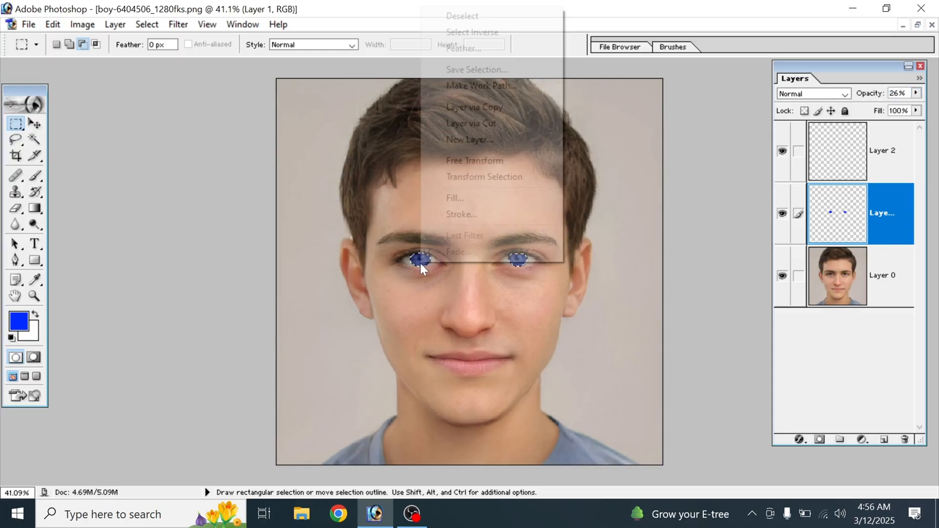
left_click(460, 19)
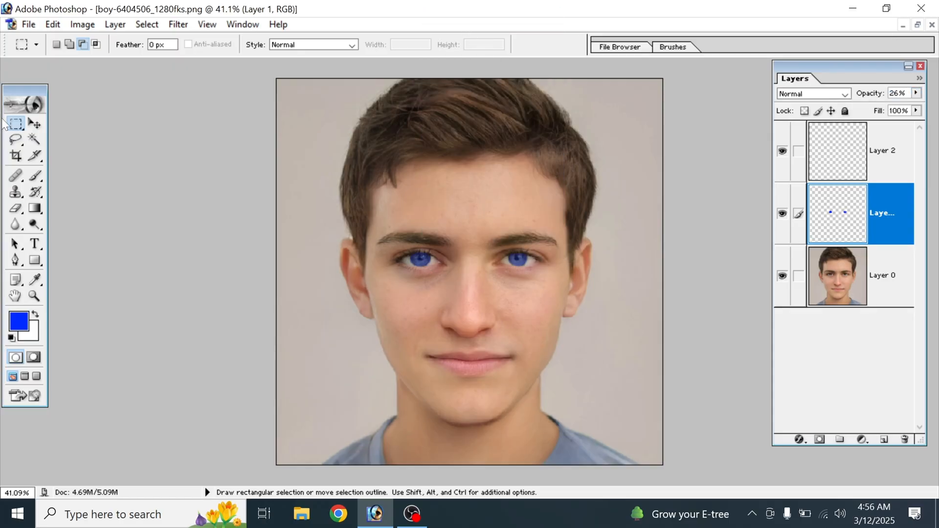
Compare the eyes with and without the blue colour by hiding and showing Layer 1.
left_click(33, 124)
left_click(15, 122)
left_click(782, 215)
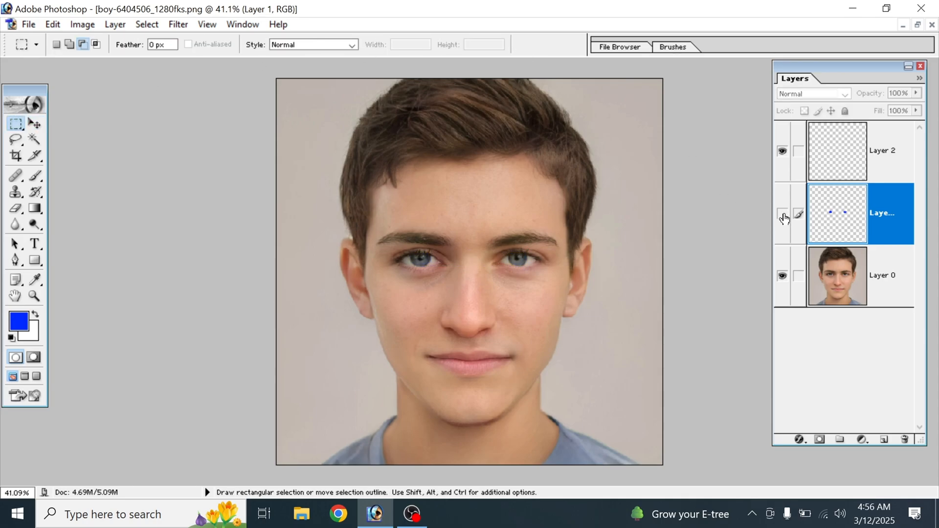
left_click(783, 216)
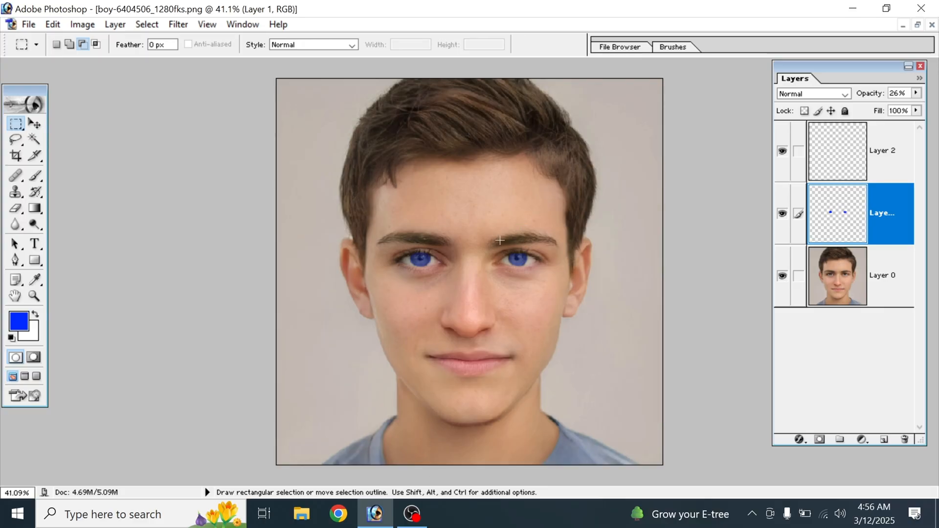
Set up saving a copy of the blue-eyed portrait to the Desktop in JPEG format.
left_click(27, 25)
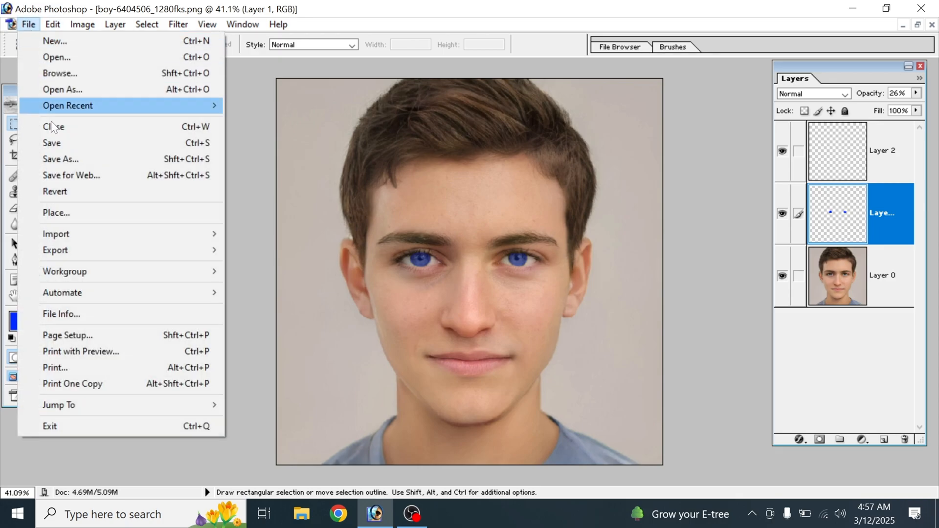
left_click(90, 160)
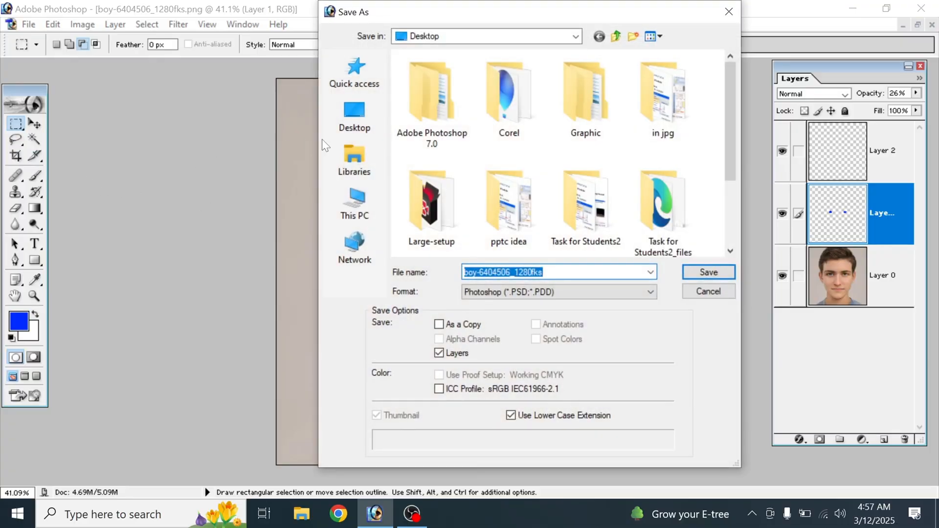
left_click(357, 120)
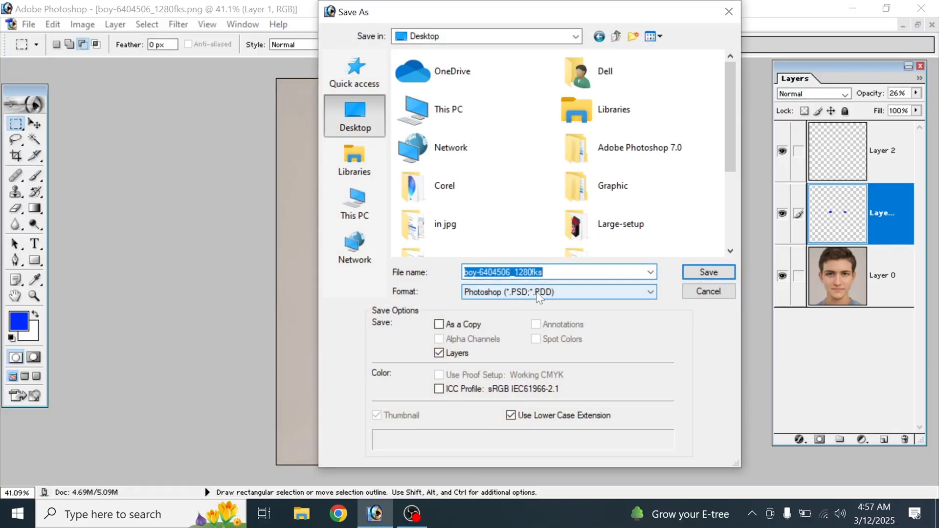
left_click(522, 293)
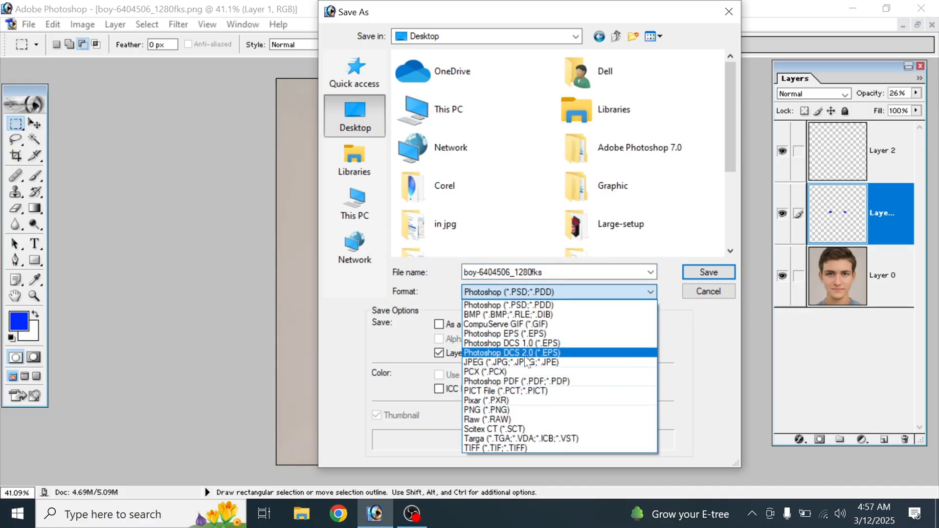
left_click(525, 362)
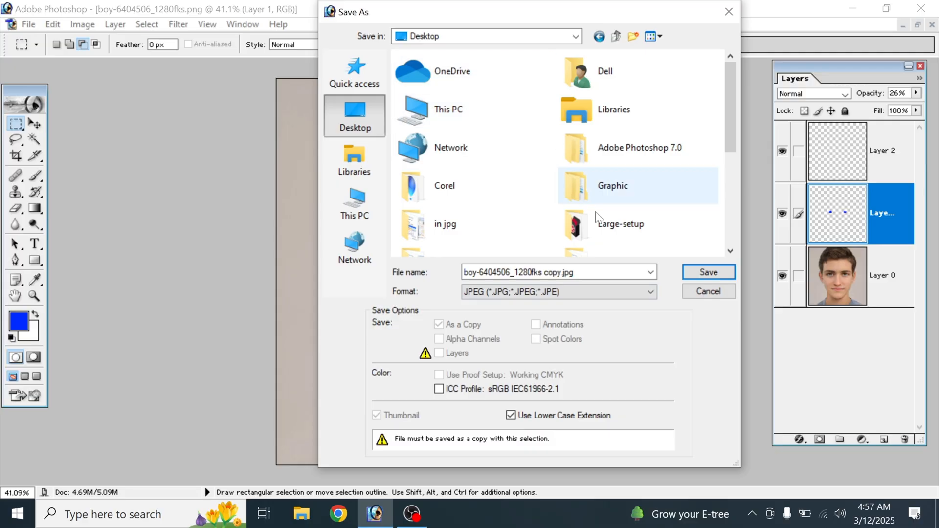
Name the JPEG copy "by" followed by the author's name and save it at maximum quality, 12.
left_click(518, 273)
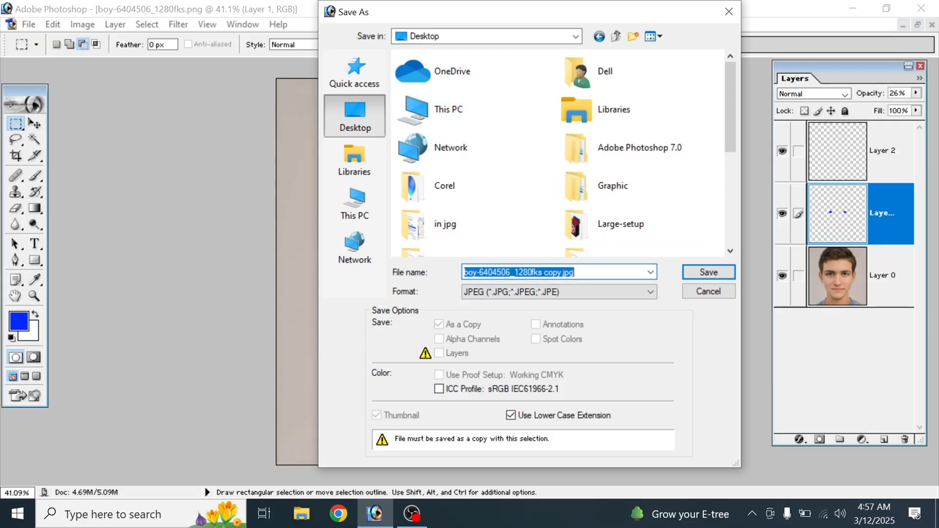
type("by ")
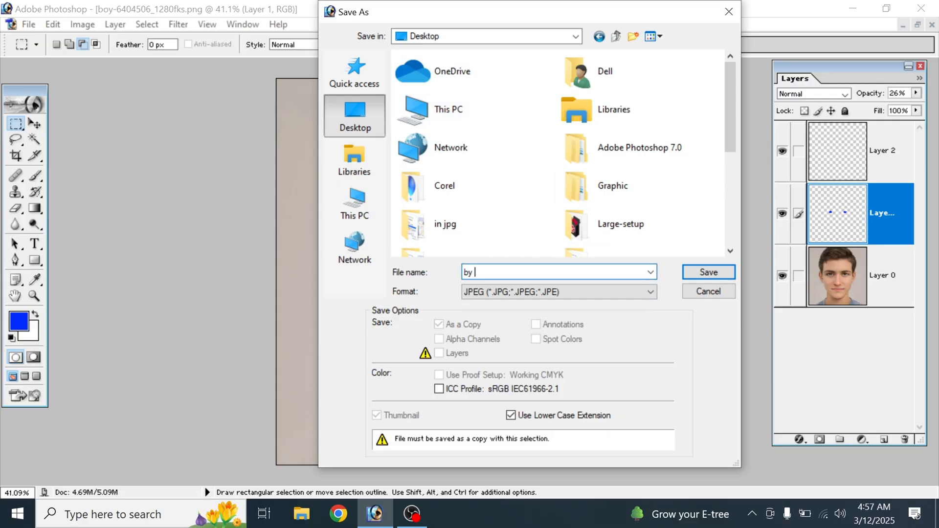
type("bish aal")
left_click(694, 273)
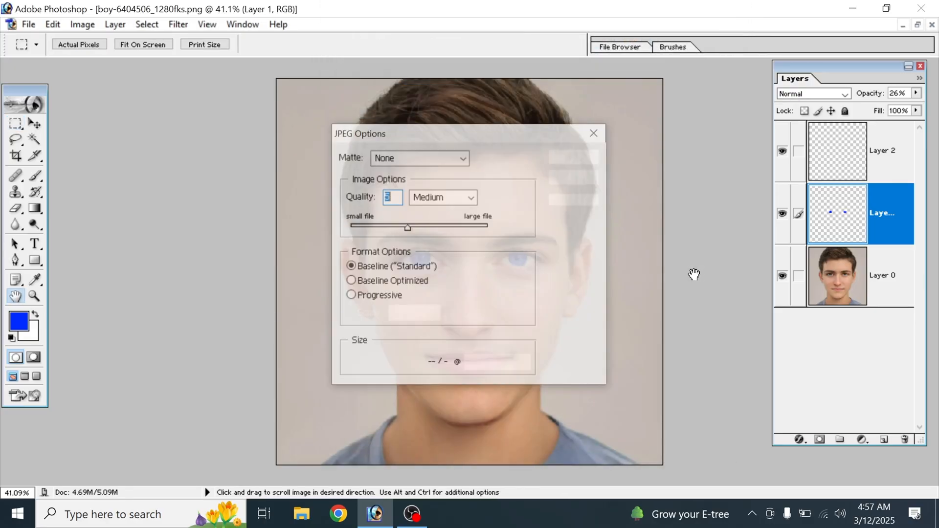
left_click_drag(408, 228, 514, 239)
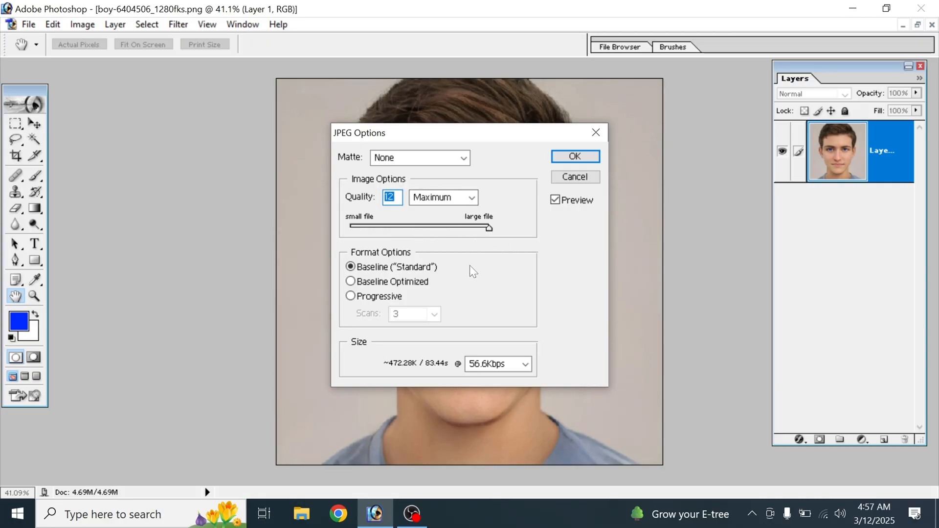
left_click(593, 157)
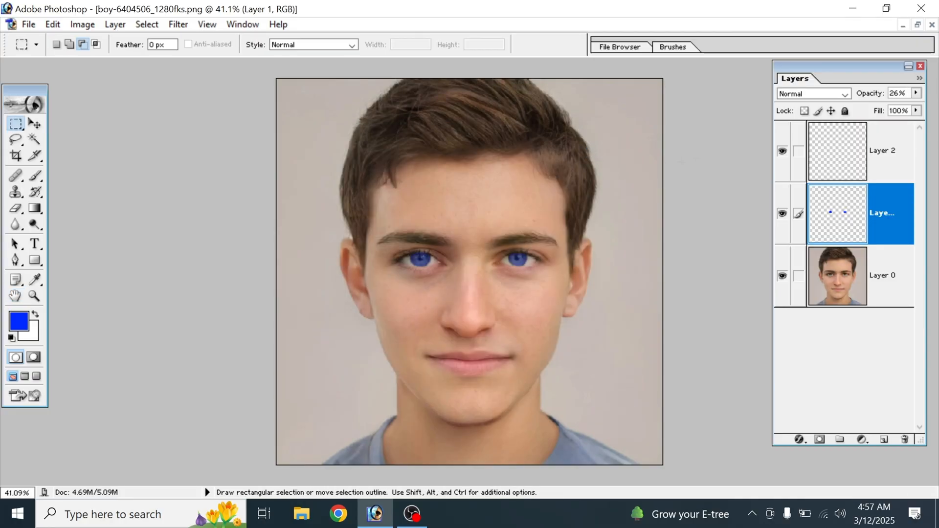